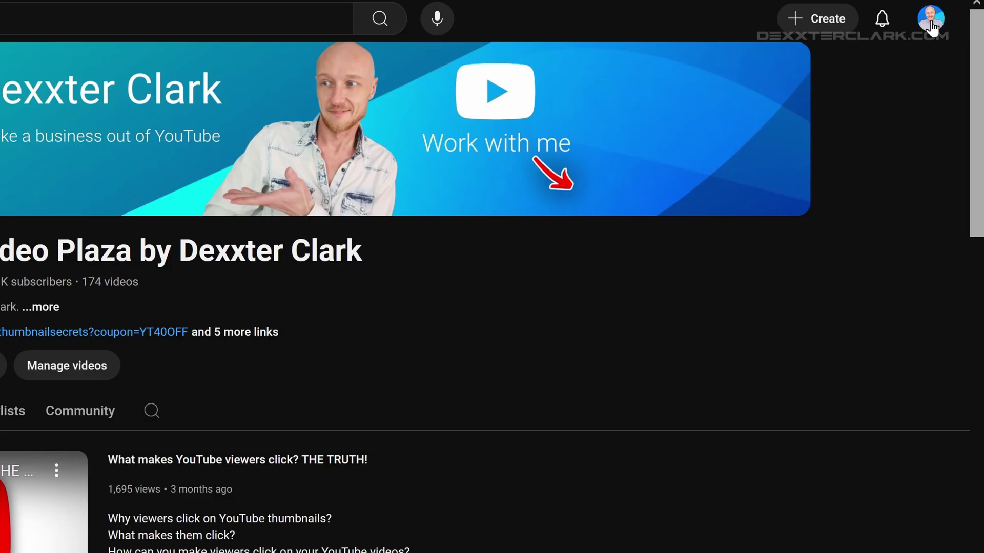
left_click(951, 60)
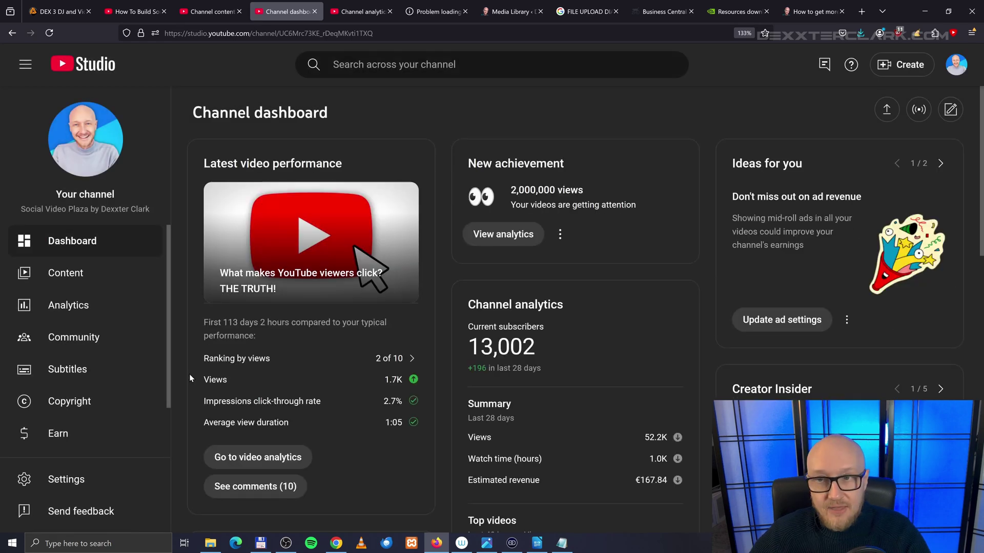
scroll(100, 338, "down", 2)
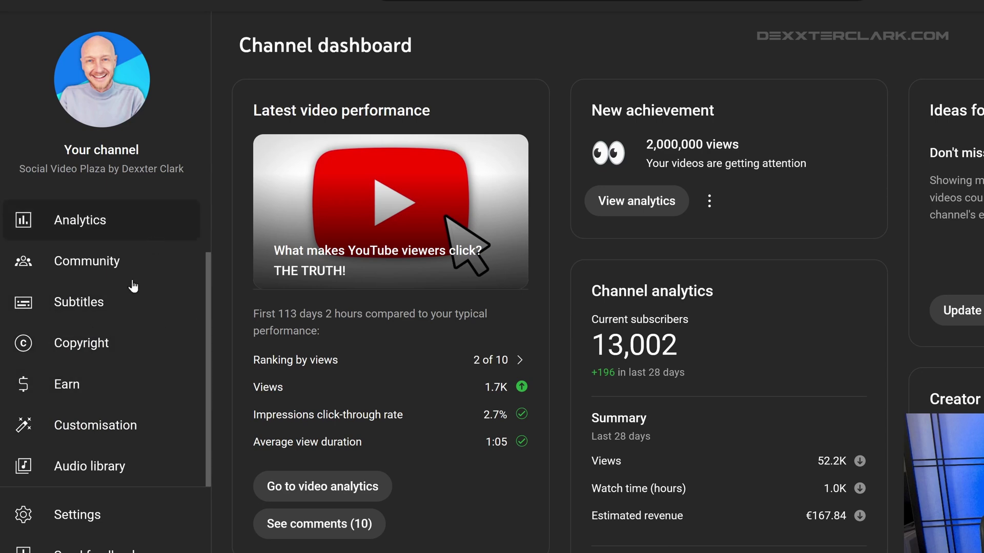
left_click(111, 431)
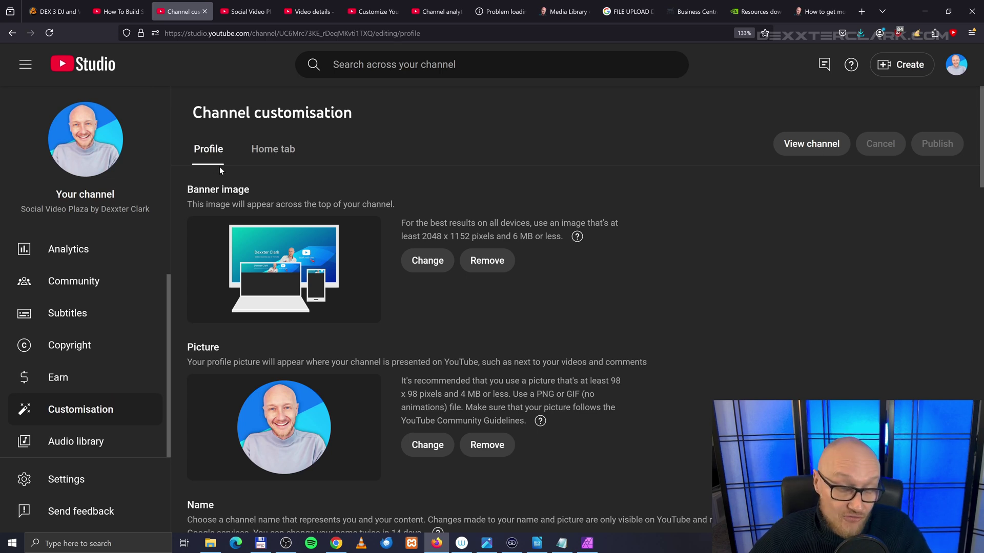
scroll(245, 179, "down", 5)
scroll(283, 200, "down", 5)
scroll(284, 200, "down", 3)
scroll(283, 200, "up", 1)
scroll(284, 200, "up", 1)
scroll(287, 205, "up", 1)
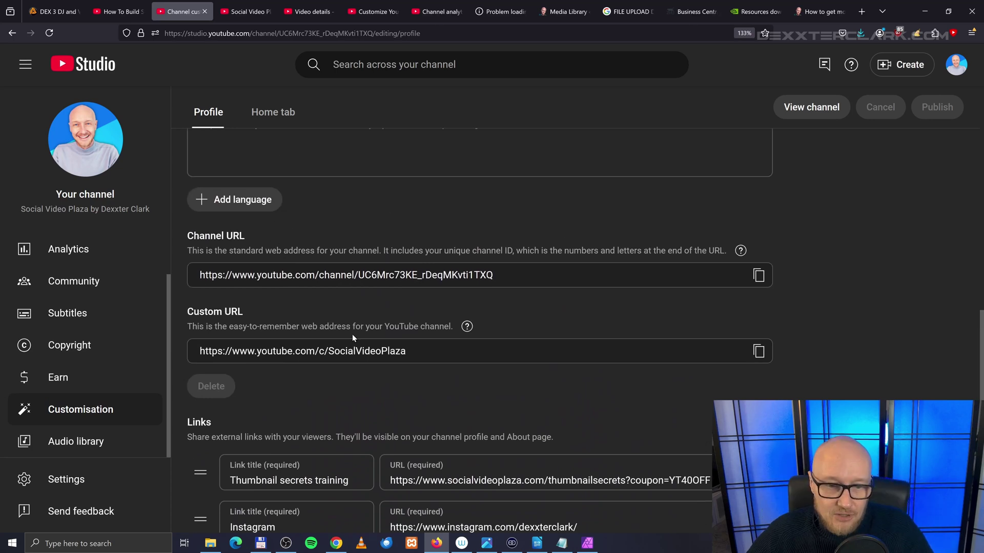
left_click(368, 347)
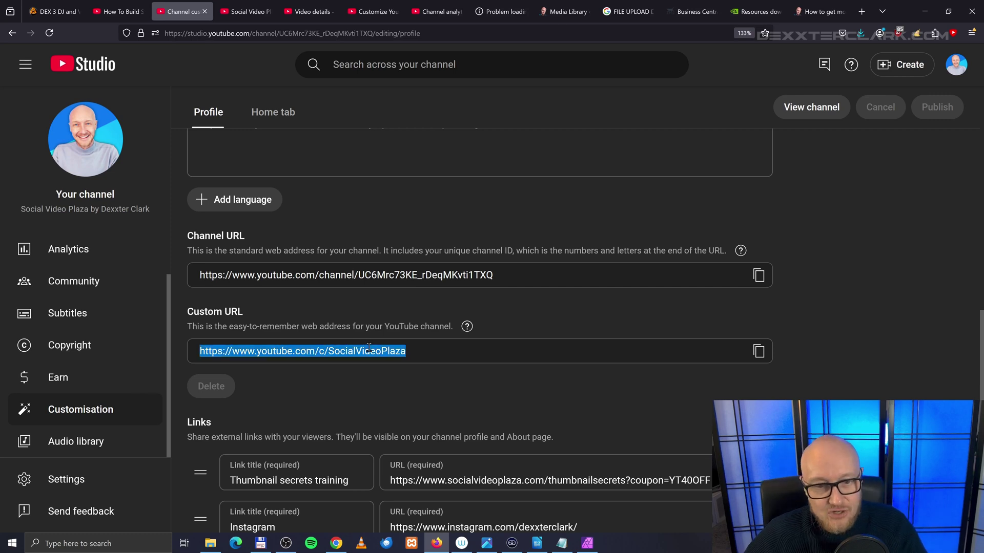
double_click(369, 347)
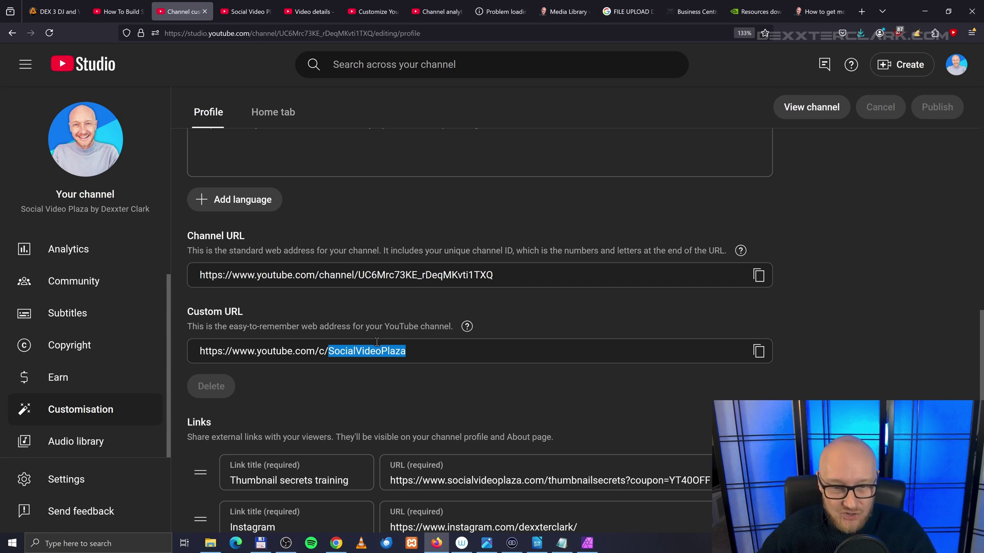
left_click(468, 327)
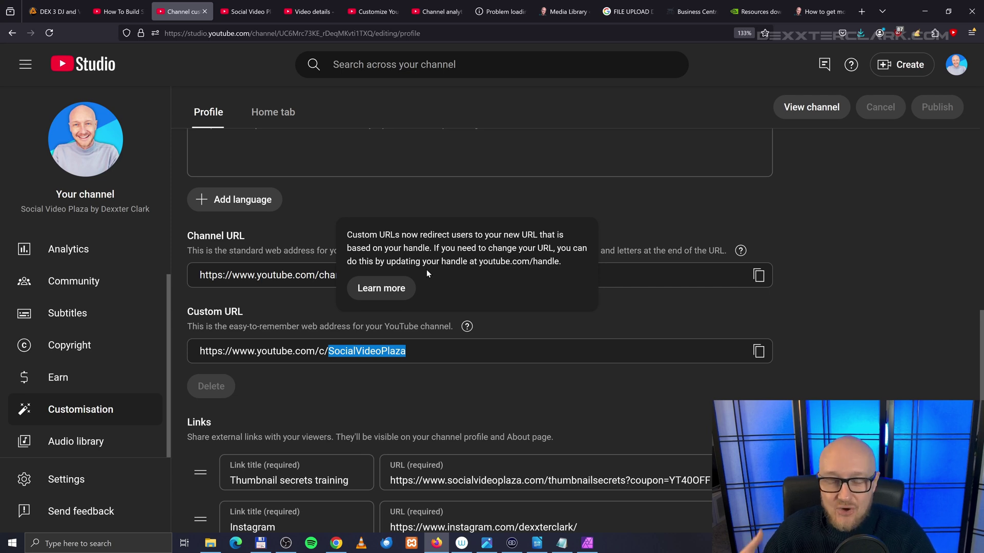
left_click(502, 317)
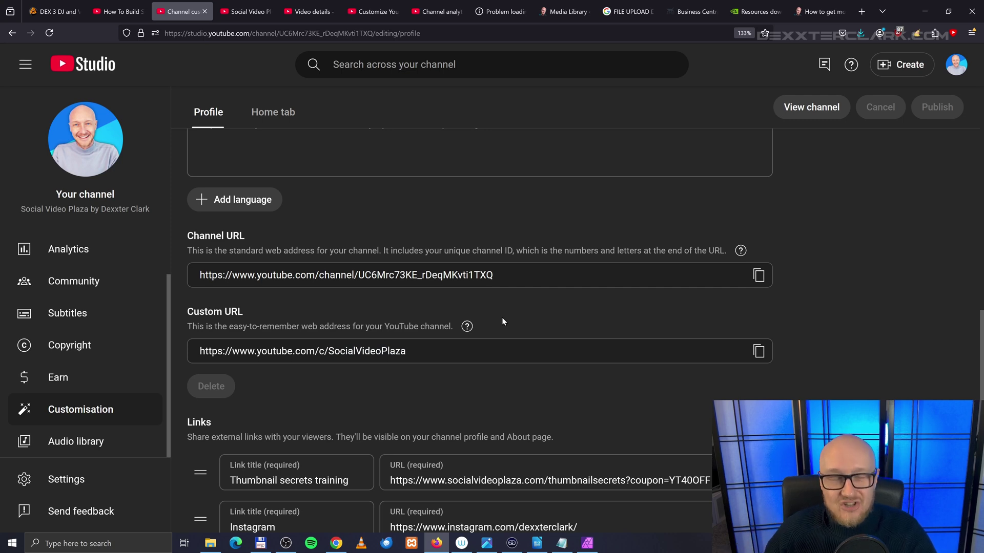
scroll(502, 318, "up", 5)
scroll(499, 307, "up", 5)
scroll(497, 300, "up", 3)
scroll(497, 301, "down", 2)
scroll(498, 301, "down", 2)
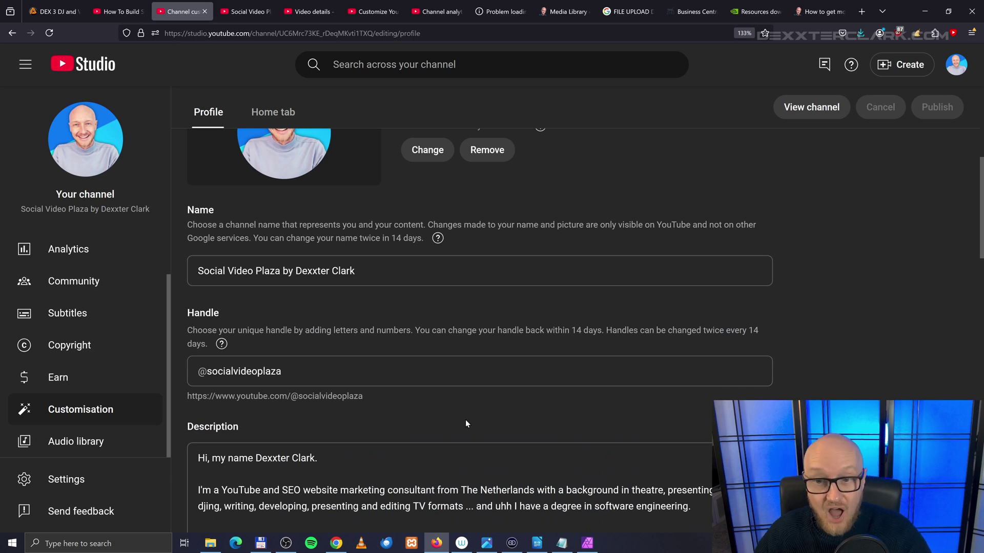
Place the cursor at the end of the channel handle field to append characters
left_click(281, 372)
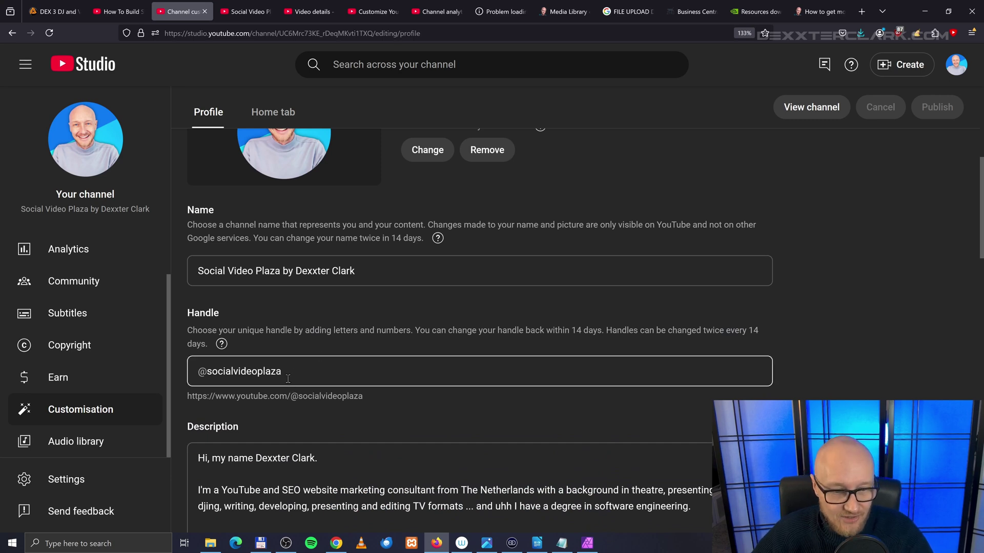
left_click(307, 375)
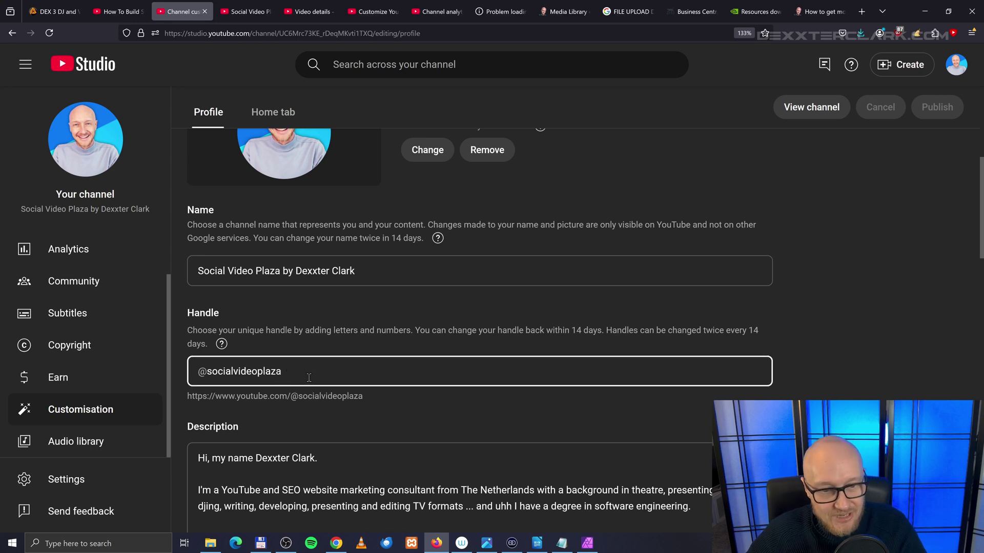
type("123")
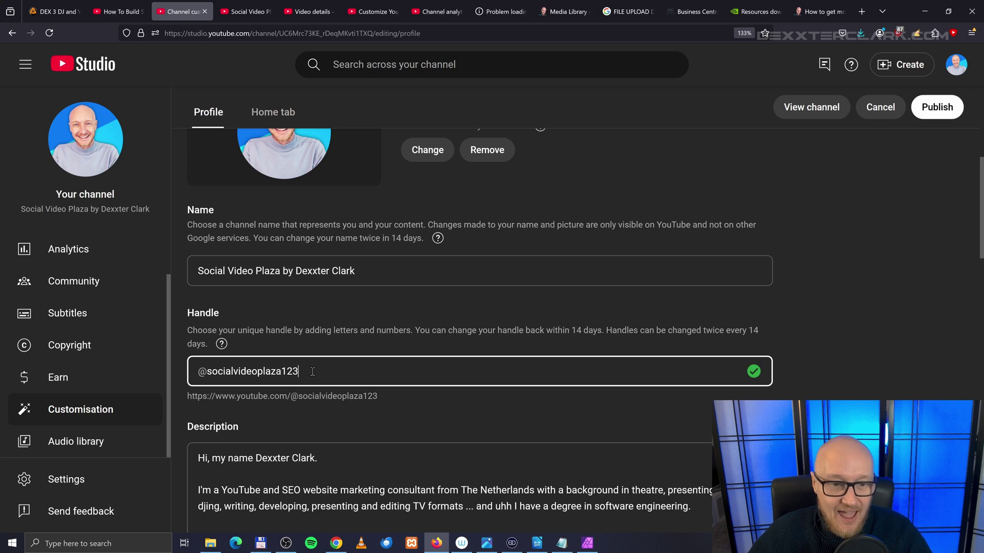